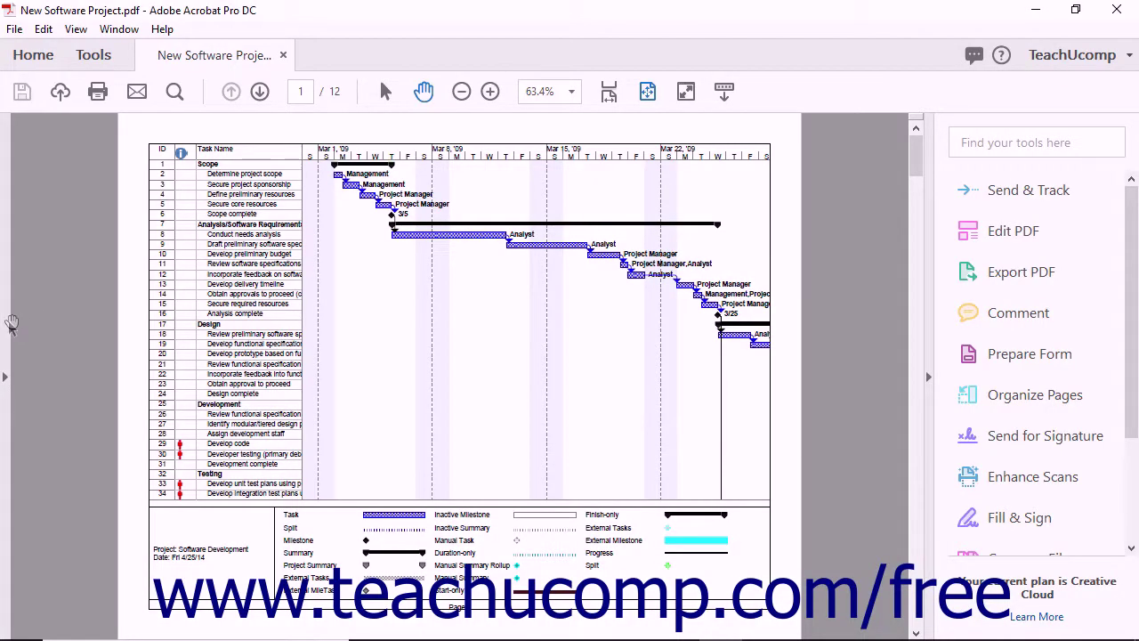
- Expand the navigation pane on the left edge of the New Software Project.pdf window
left_click(6, 329)
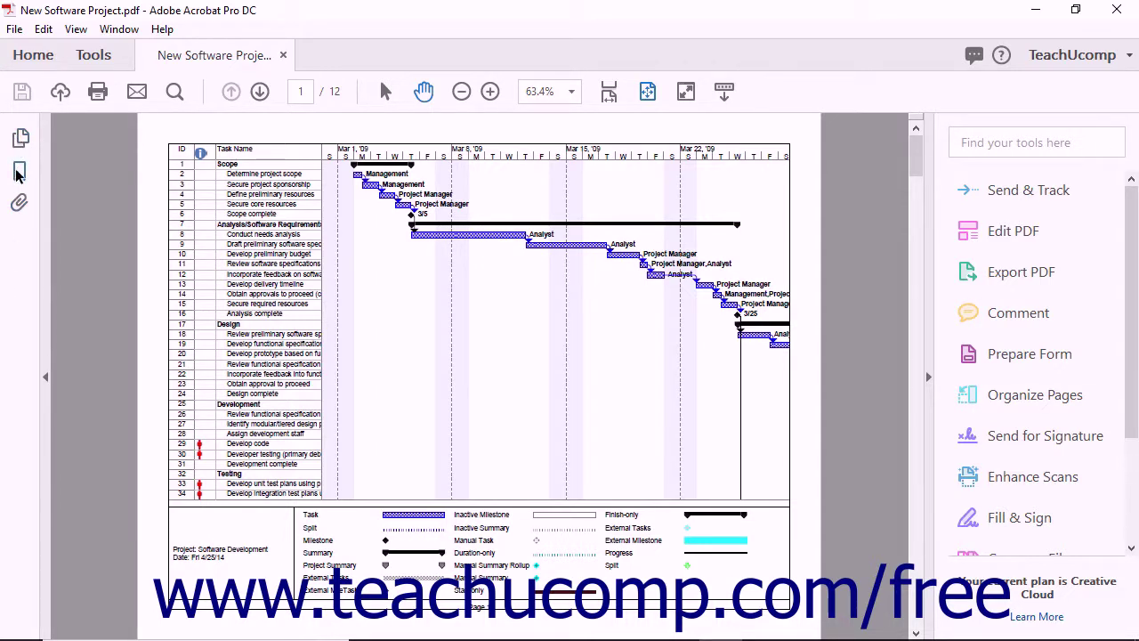
- Switch between Page Thumbnails and Bookmarks, ending on the Page Thumbnails panel
left_click(22, 140)
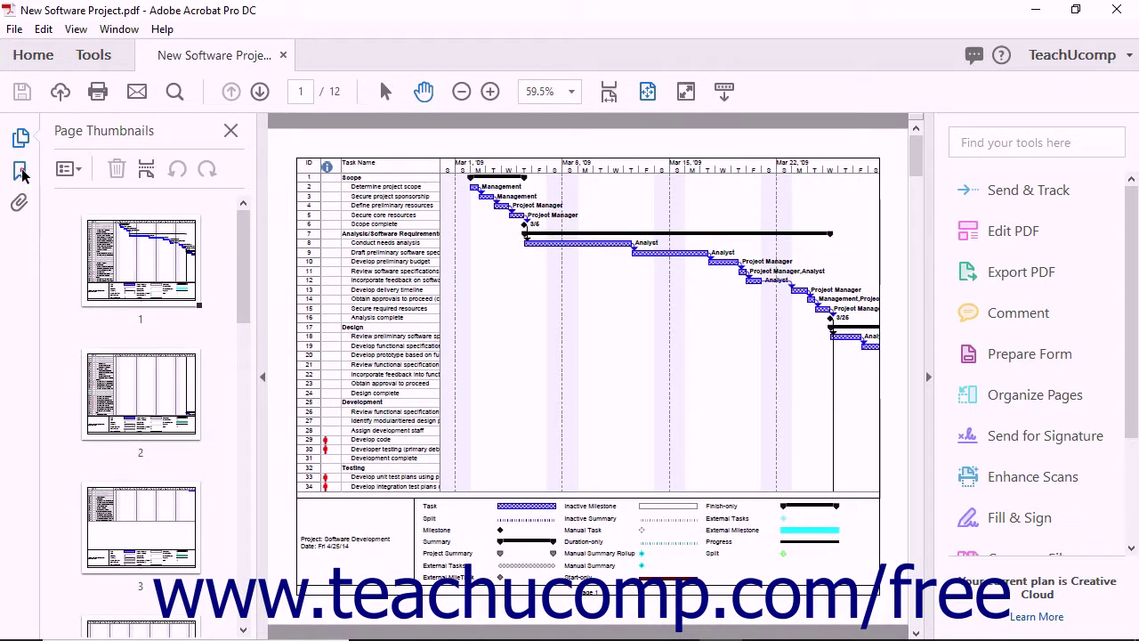
left_click(21, 172)
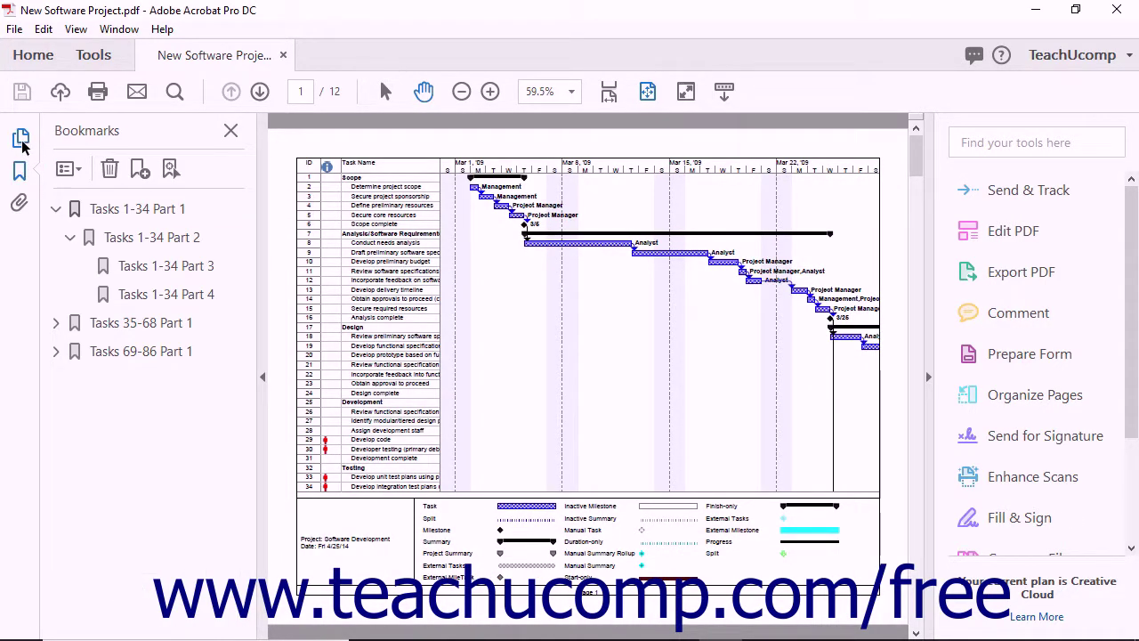
left_click(21, 139)
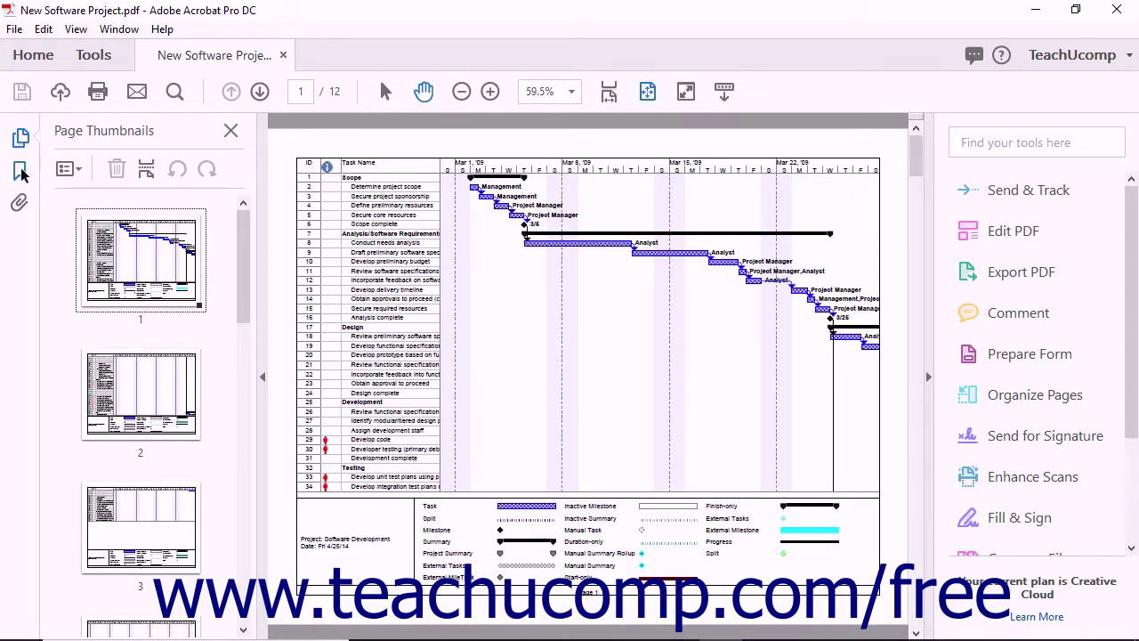
- Add the Content panel to the navigation pane from the icon strip's context menu
right_click(24, 234)
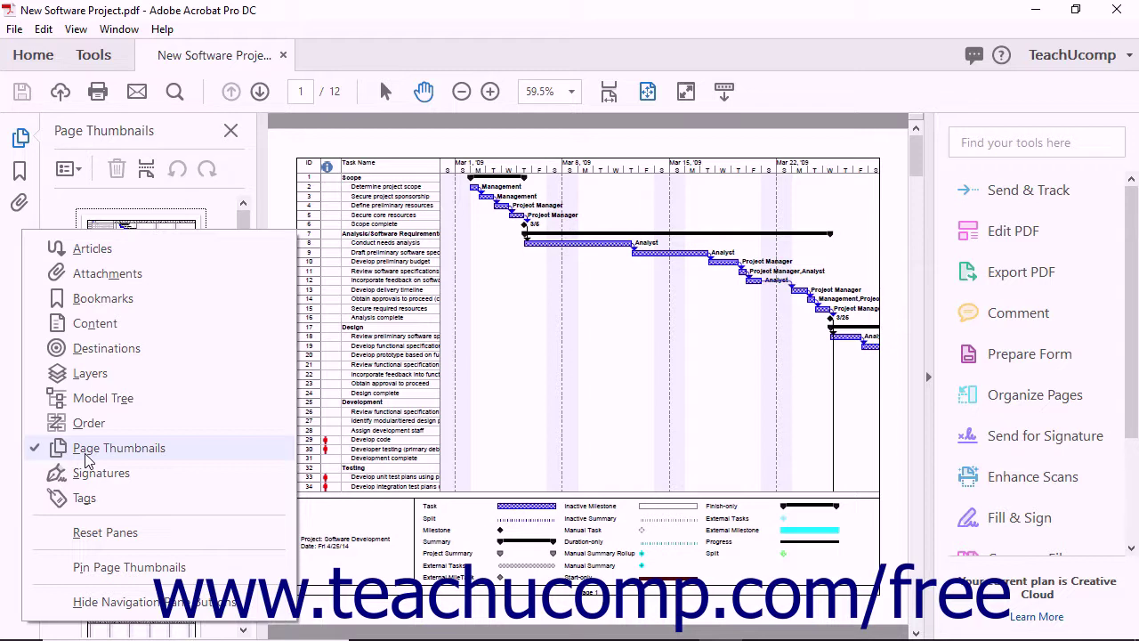
left_click(92, 326)
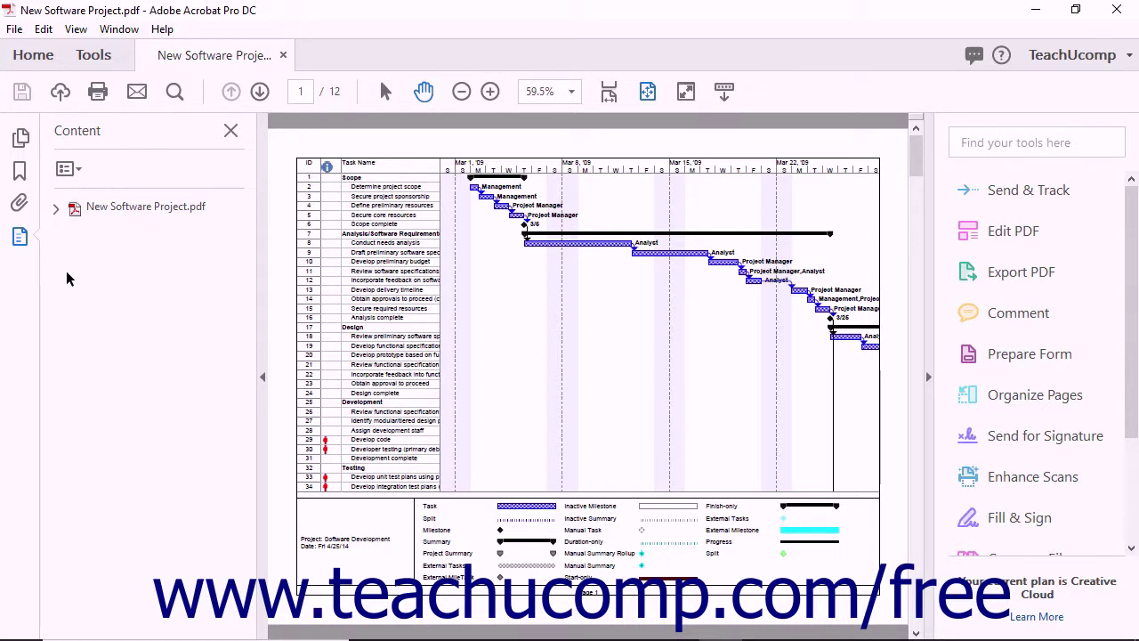
- View Attachments and Content, then use Reset Panes to restore the default navigation panels
left_click(19, 203)
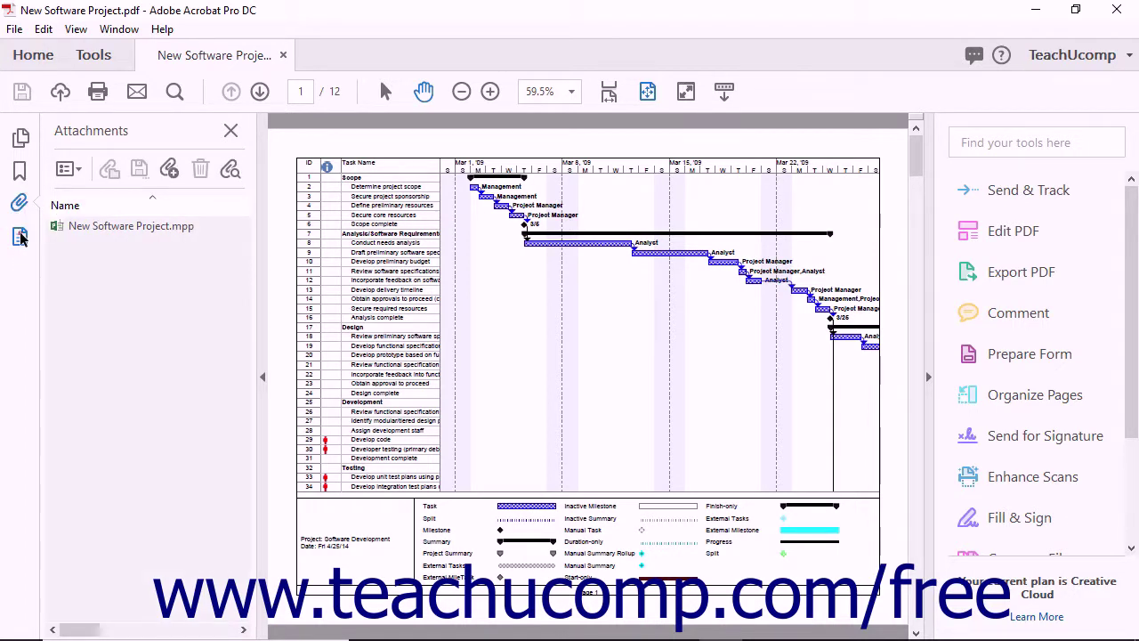
left_click(20, 236)
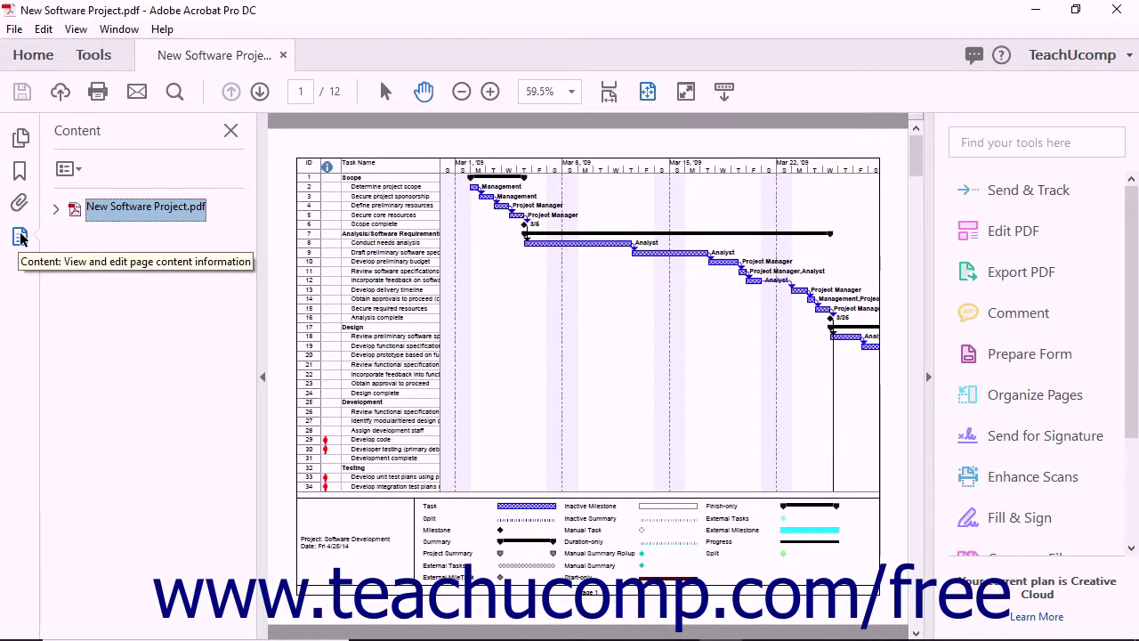
right_click(20, 236)
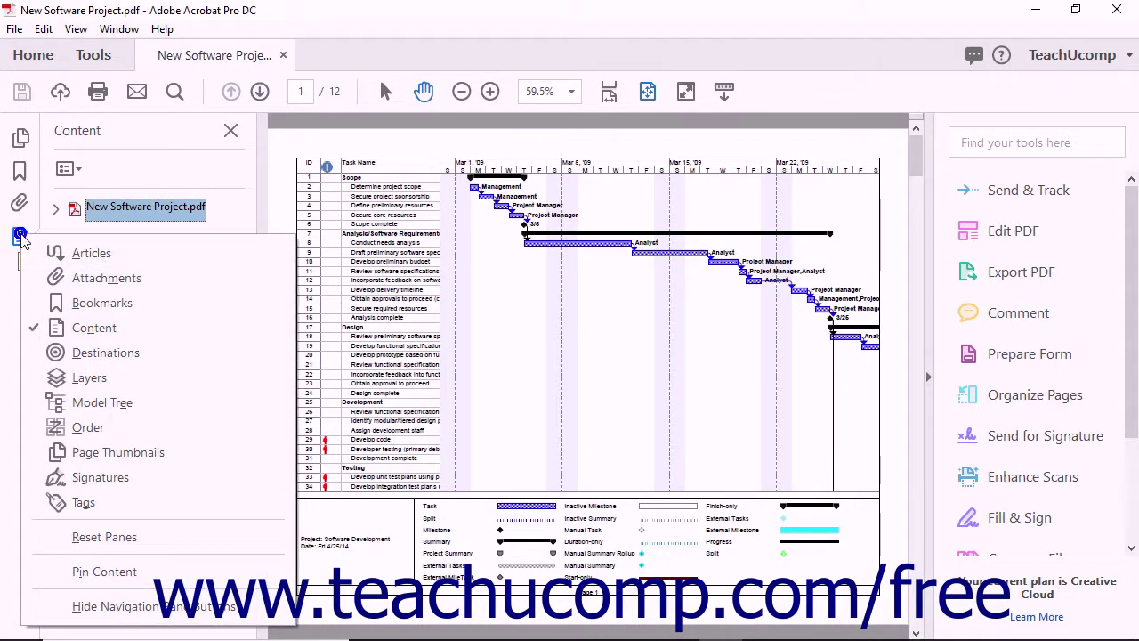
left_click(101, 538)
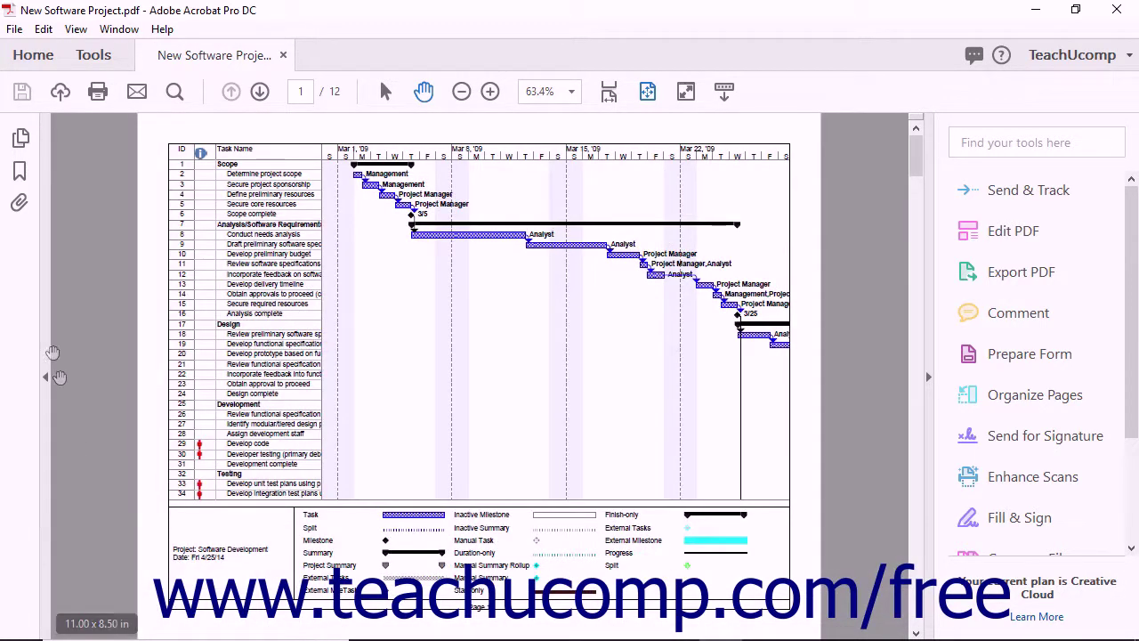
- Use the page thumbnails to jump to page 2, then page 4, then back to page 1
left_click(21, 140)
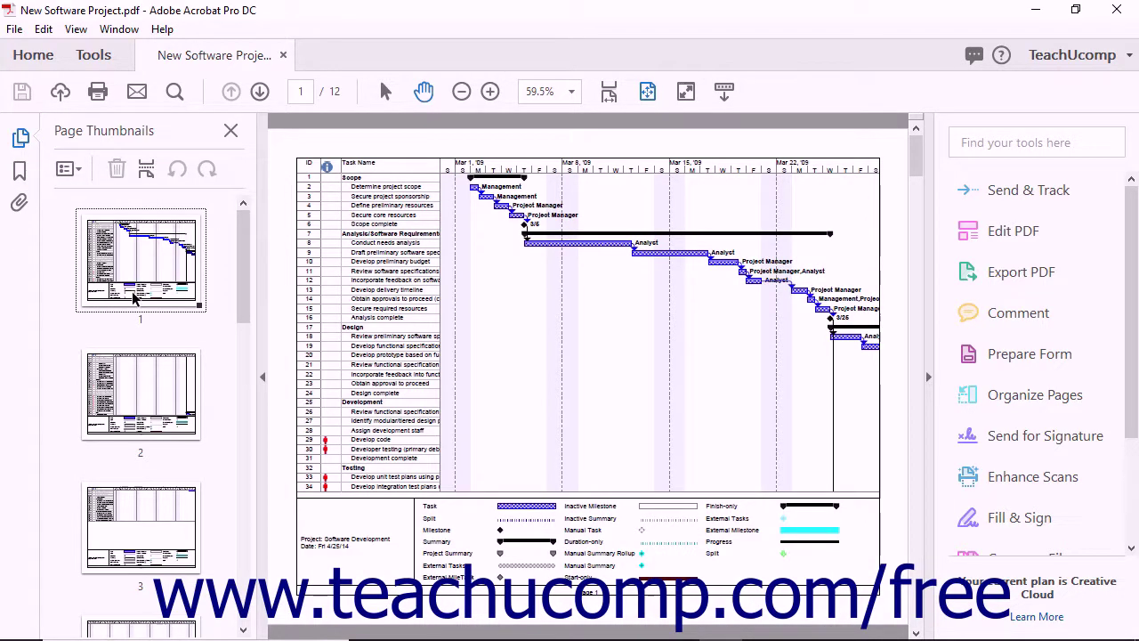
left_click(123, 410)
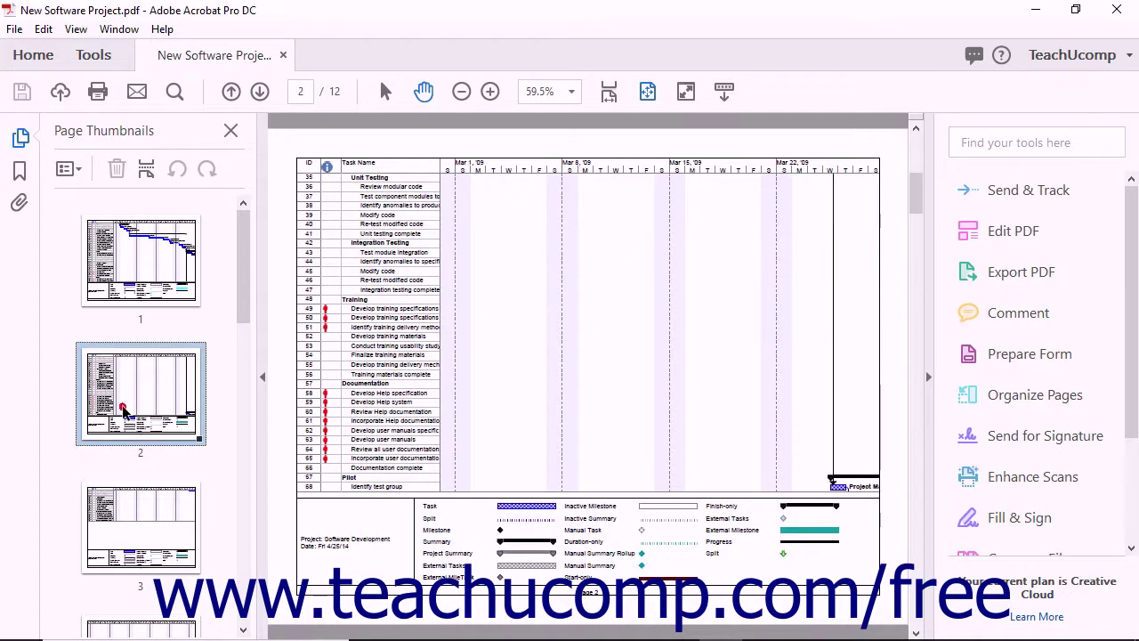
scroll(123, 411, "down", 3)
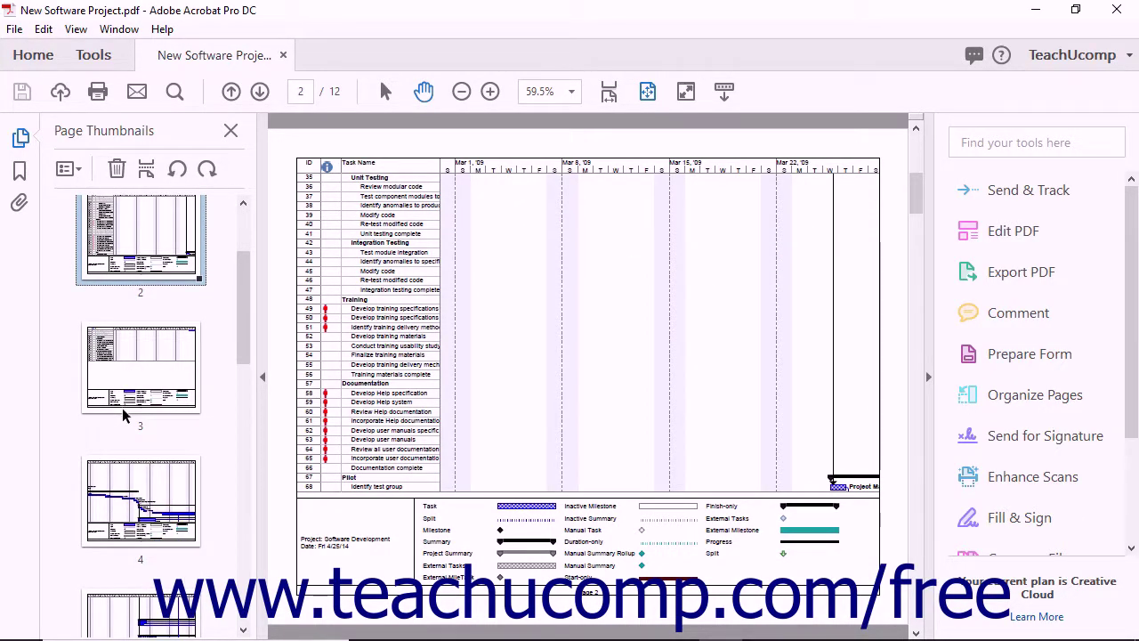
left_click(132, 485)
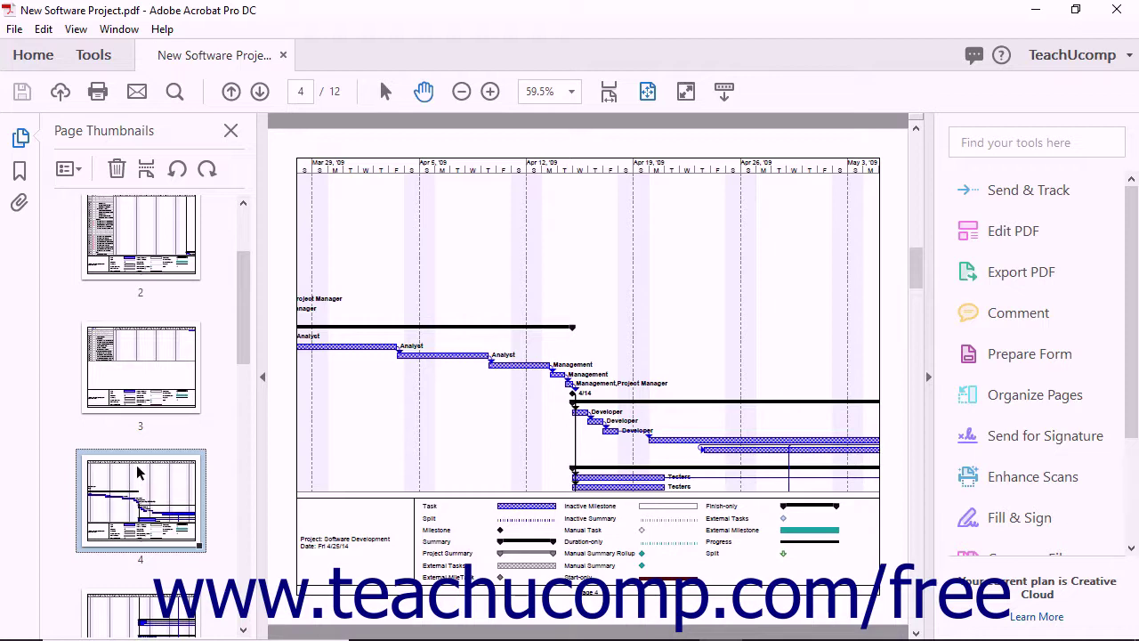
scroll(151, 450, "up", 3)
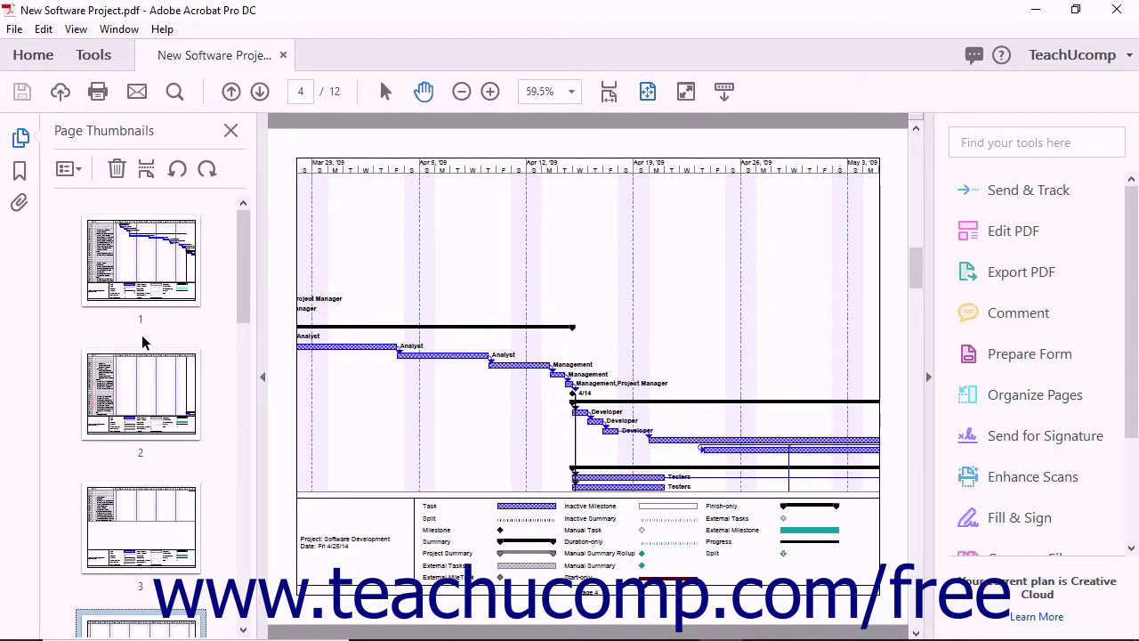
left_click(148, 251)
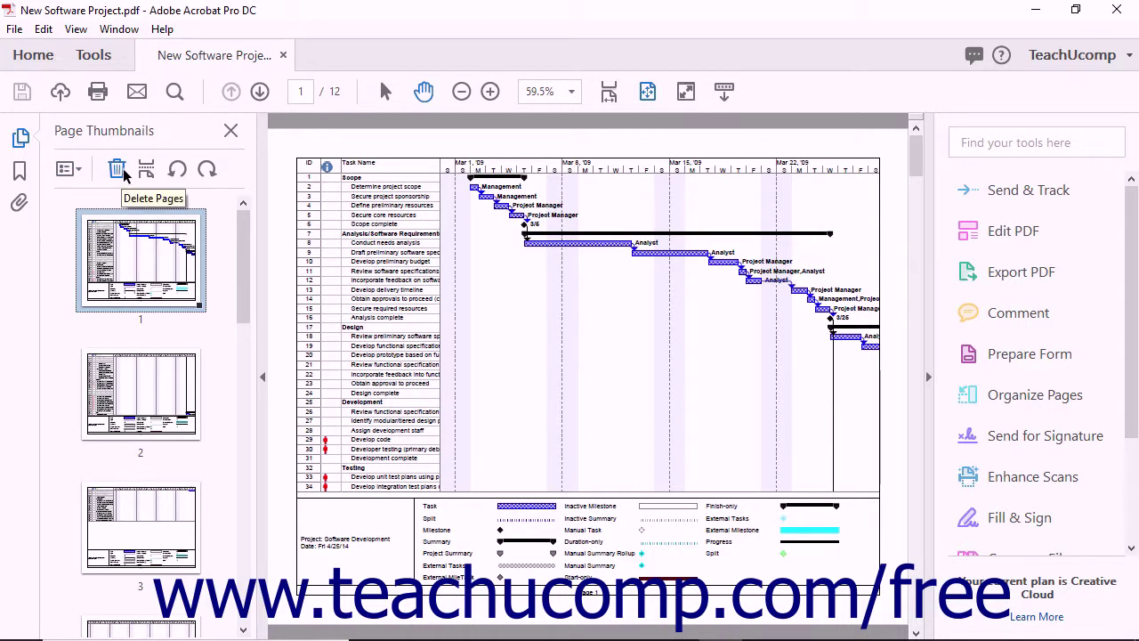
- Check the Page Thumbnails Options menu, dismiss it, and close the thumbnails panel
left_click(70, 169)
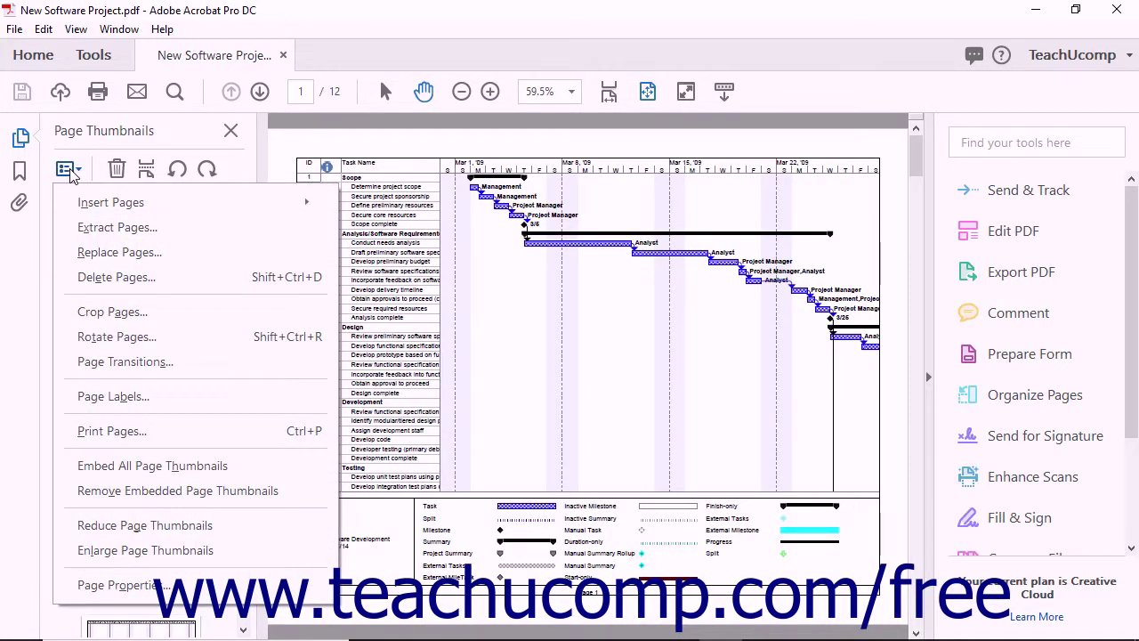
left_click(69, 169)
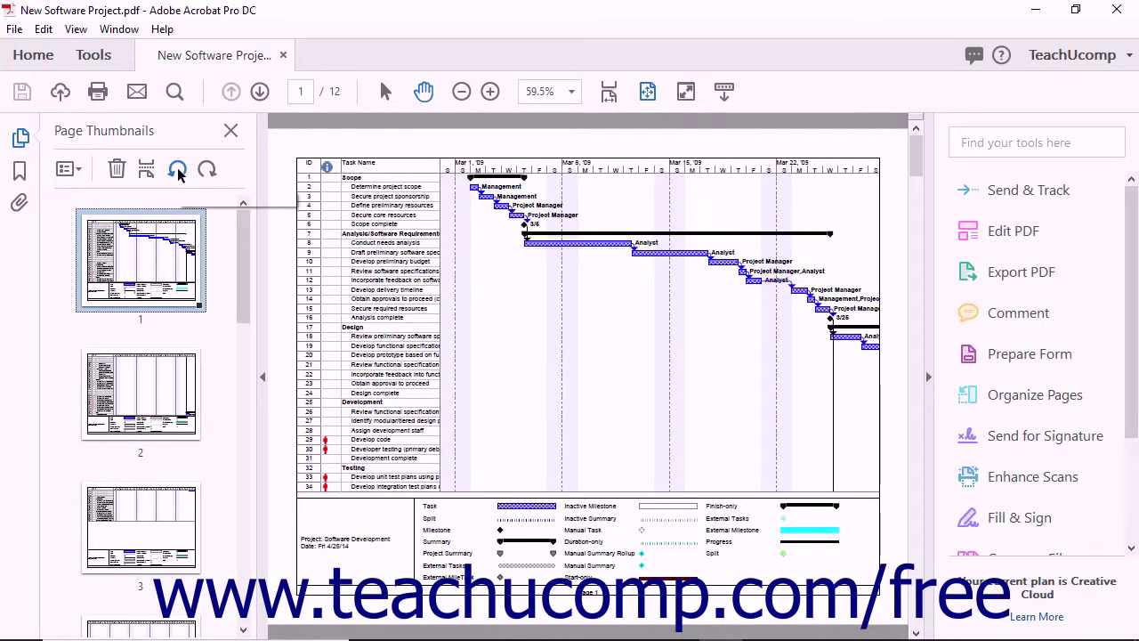
left_click(230, 132)
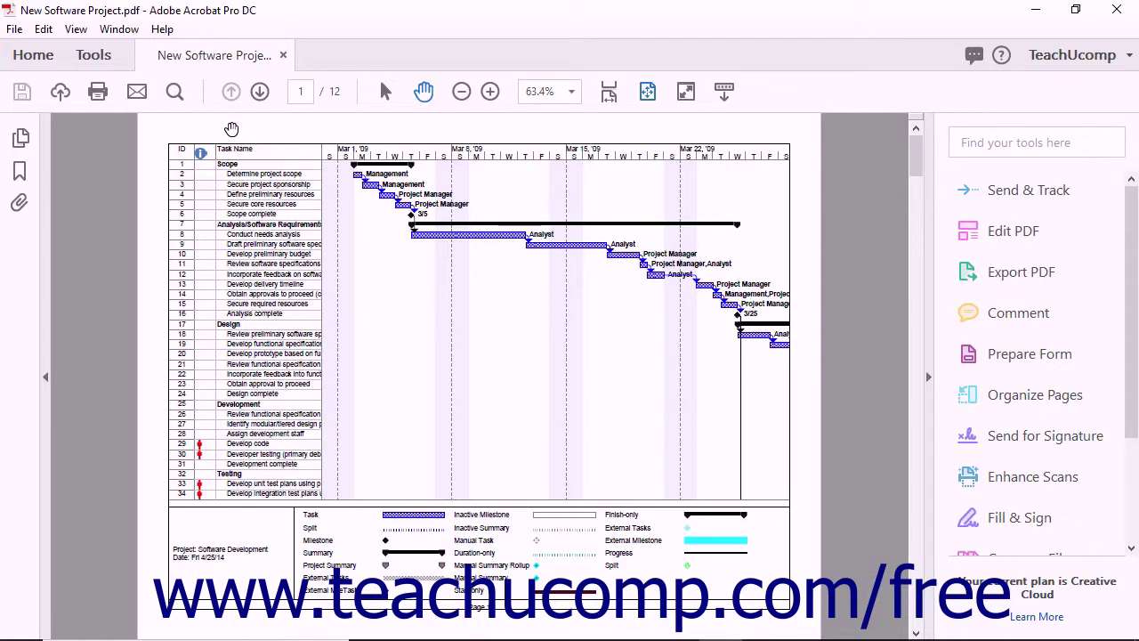
- Jump via bookmarks to Tasks 1-34 Part 4, then Part 3 (page 7), and close Bookmarks
left_click(18, 172)
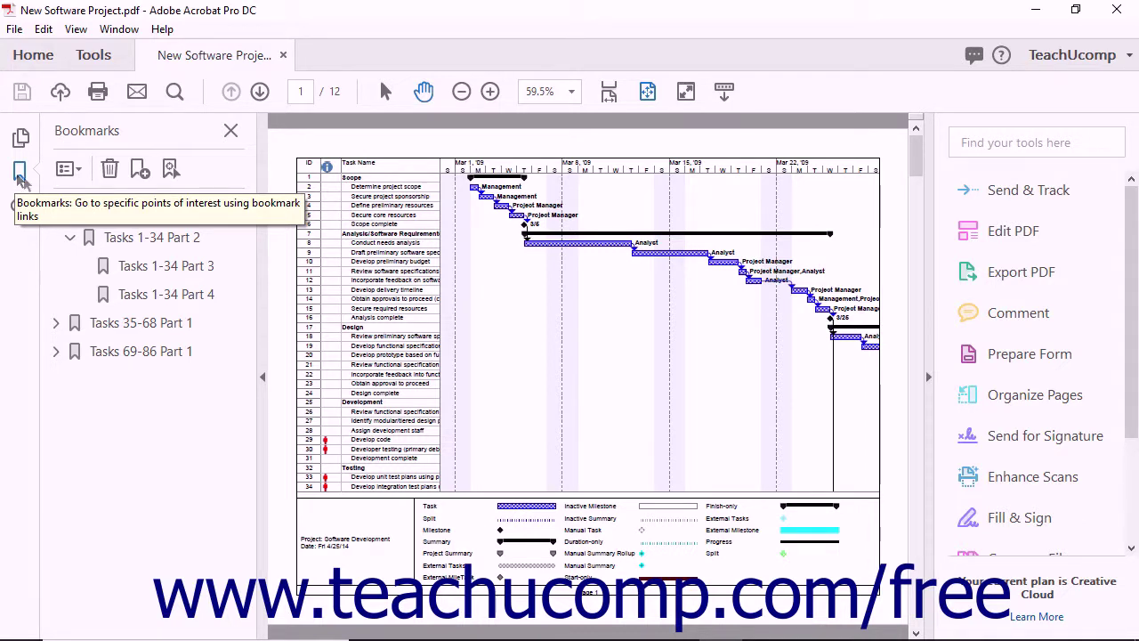
left_click(131, 298)
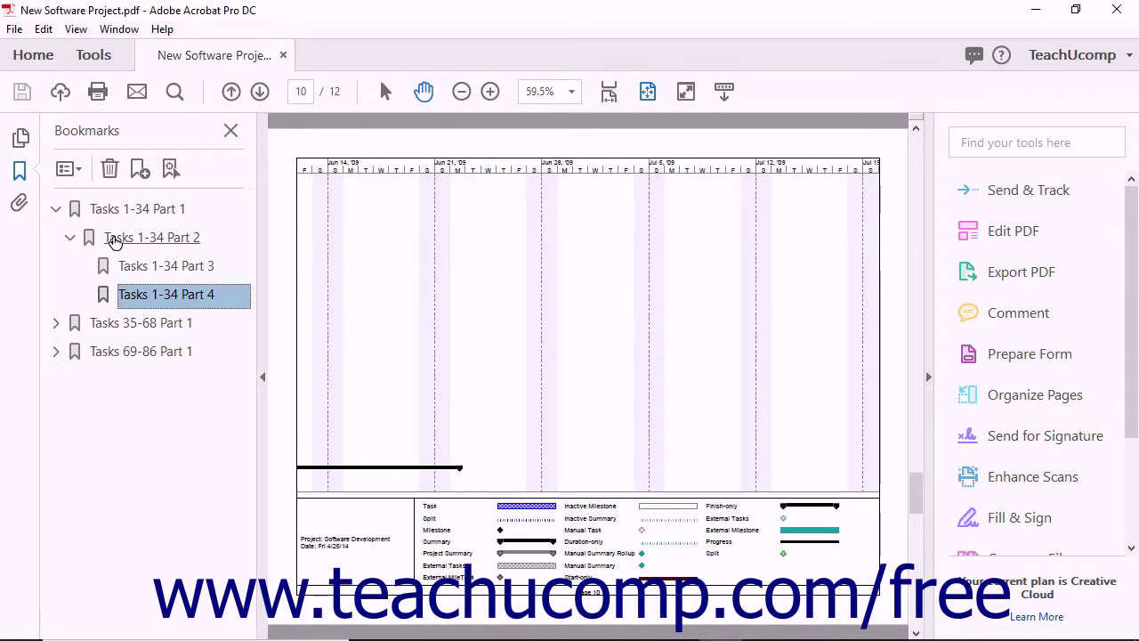
left_click(68, 170)
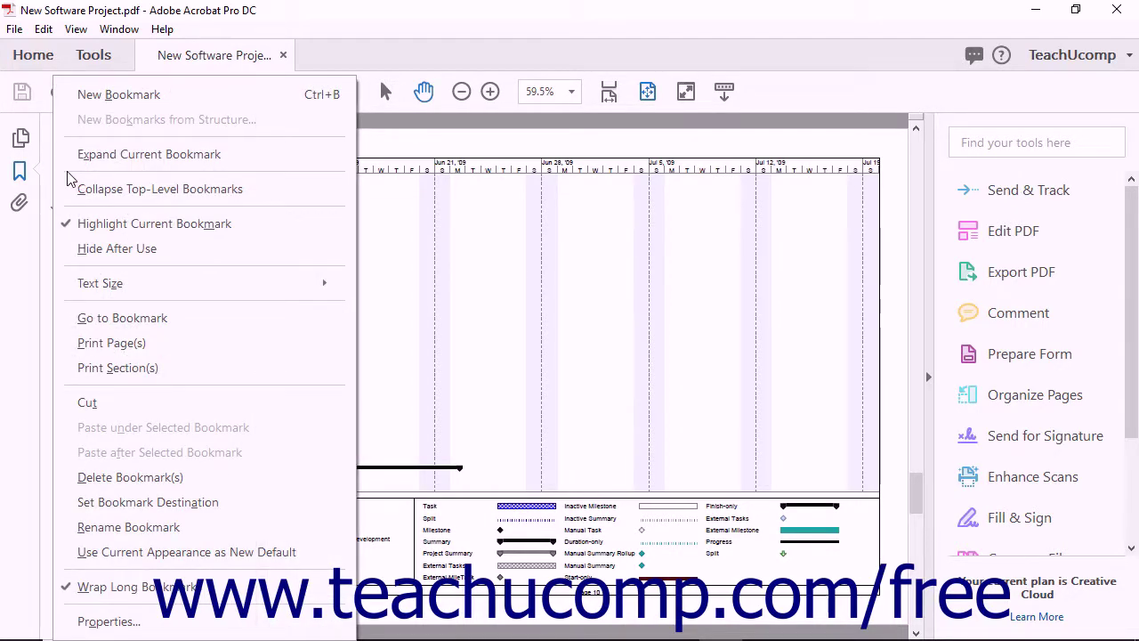
left_click(22, 176)
left_click(21, 176)
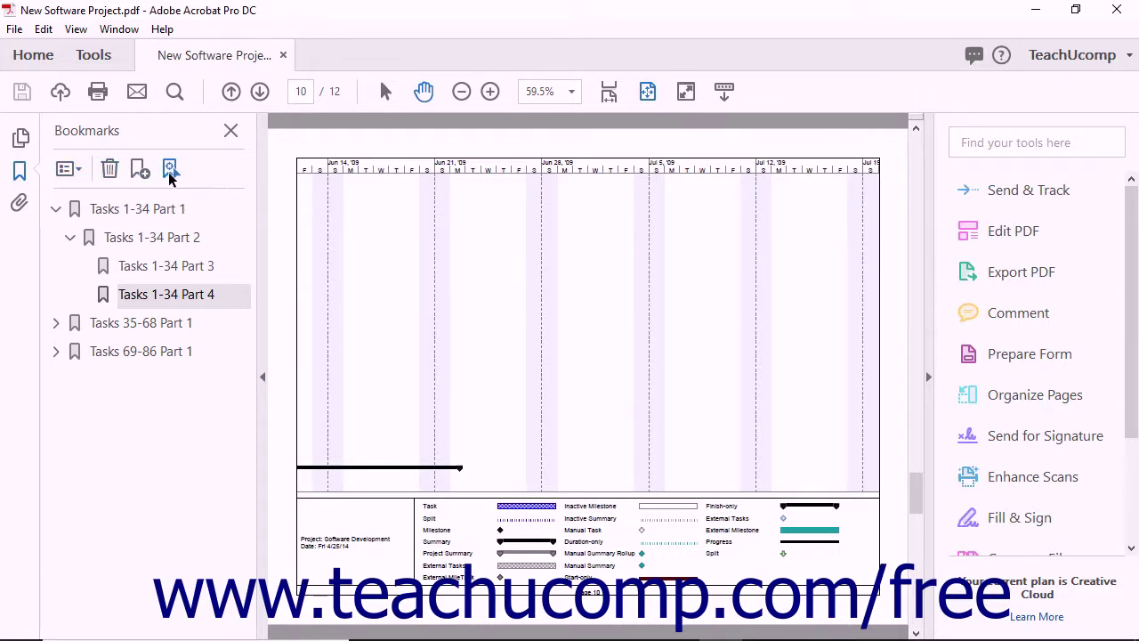
left_click(169, 266)
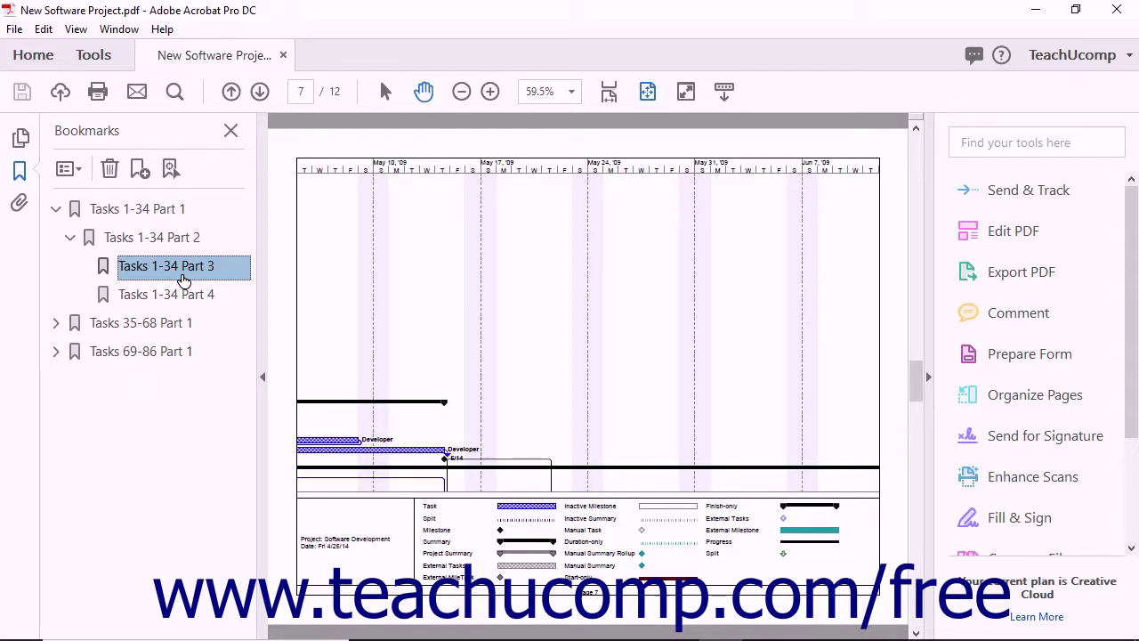
left_click(230, 131)
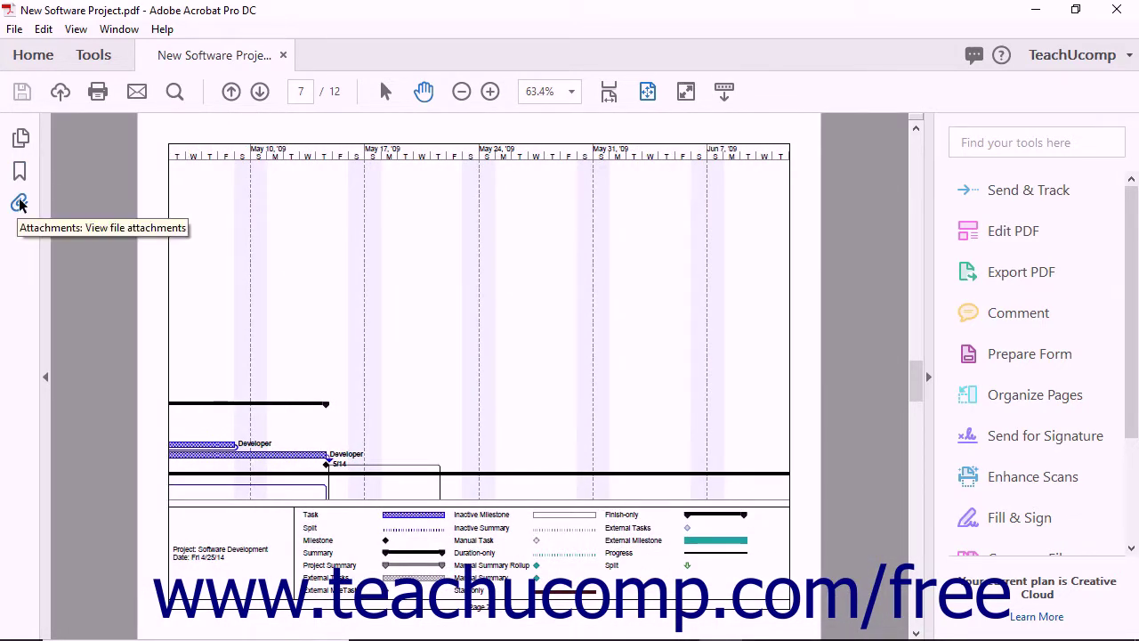
- Open Attachments, check its Options menu, and select the embedded New Software Project.mpp
left_click(20, 204)
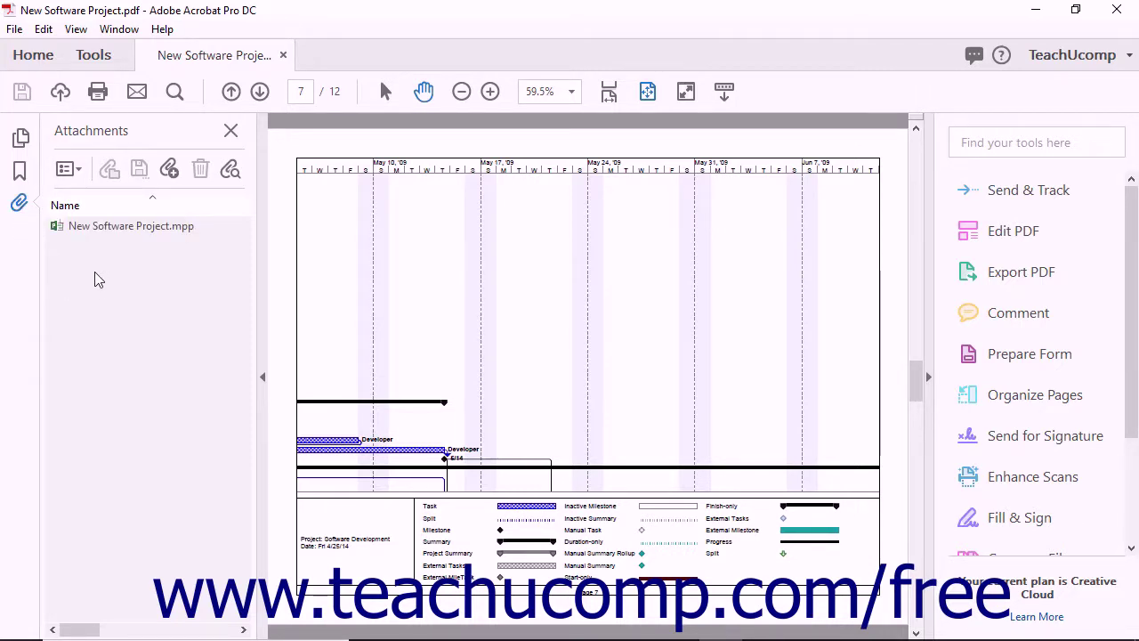
left_click(72, 177)
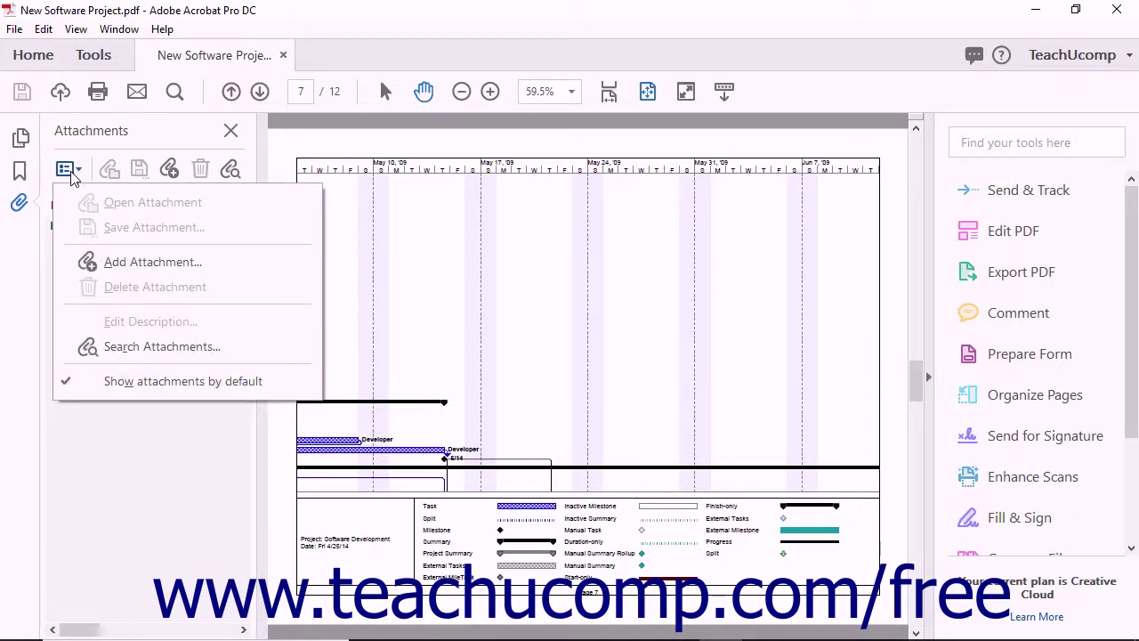
left_click(72, 177)
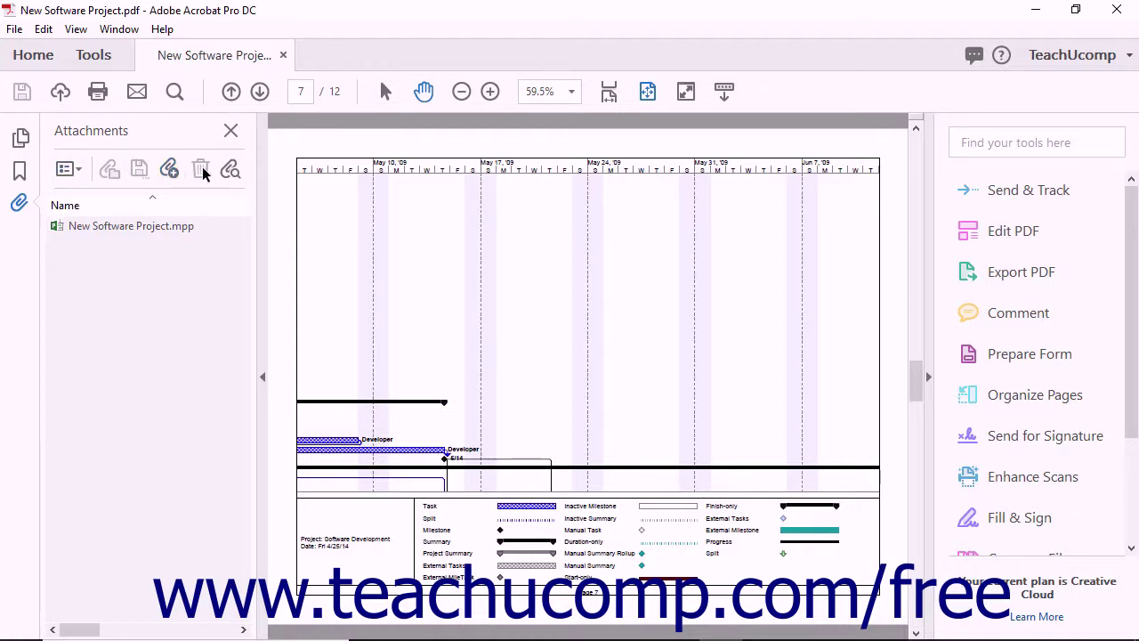
left_click(165, 227)
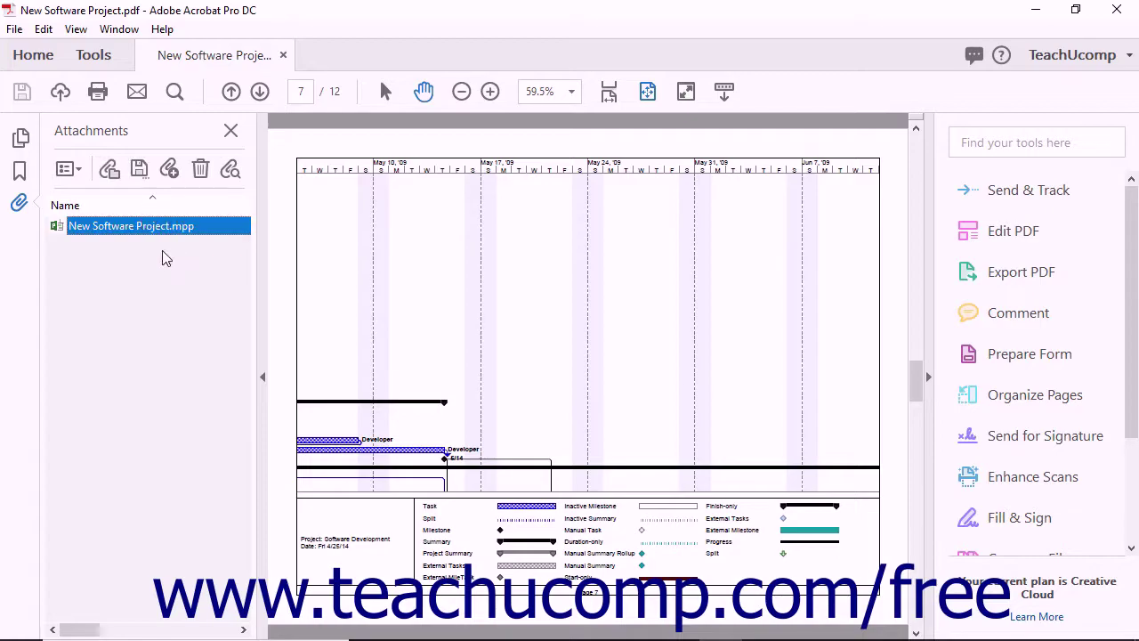